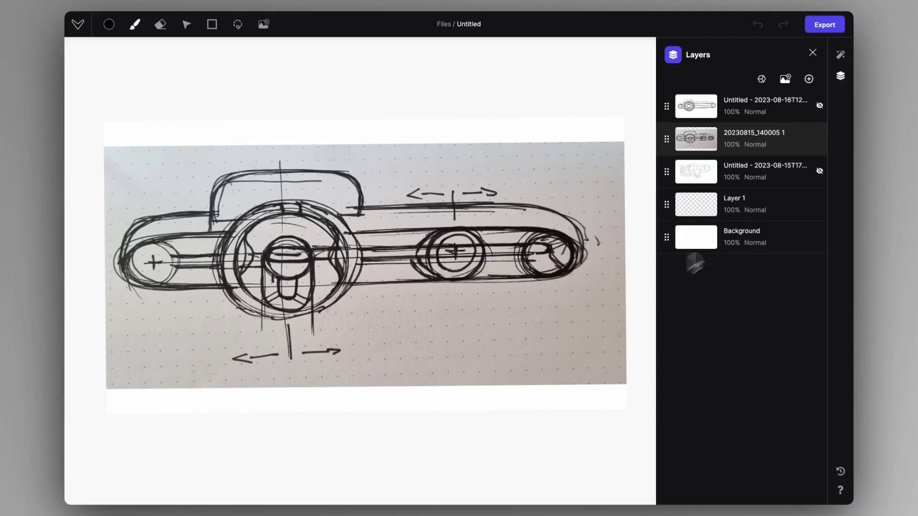
Unhide the clean line-art layer over the photographed dashboard sketch.
{"action": "left_click", "coordinate": [819, 106]}
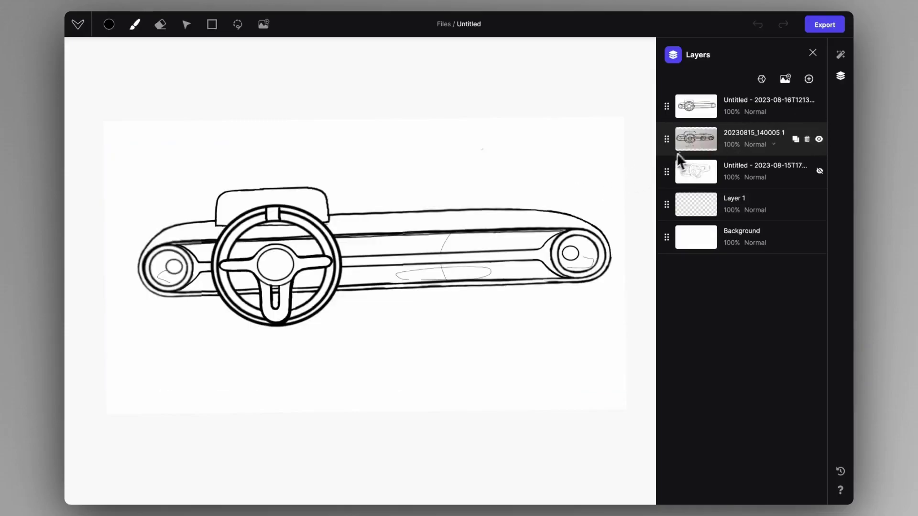
Replace the prompt with 'car interior dashboard design concept' and generate a photoreal interior render.
{"action": "mouse_move", "coordinate": [811, 121]}
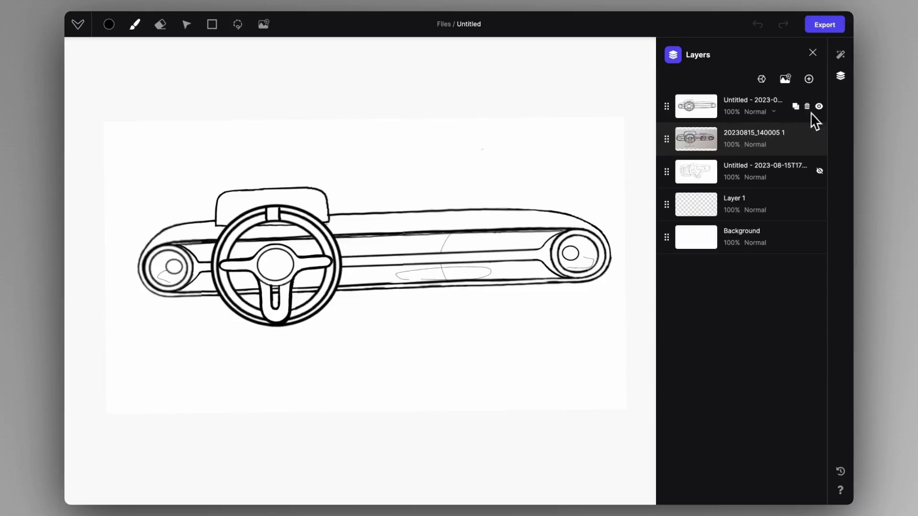
{"action": "left_click", "coordinate": [839, 56]}
{"action": "triple_click", "coordinate": [762, 139]}
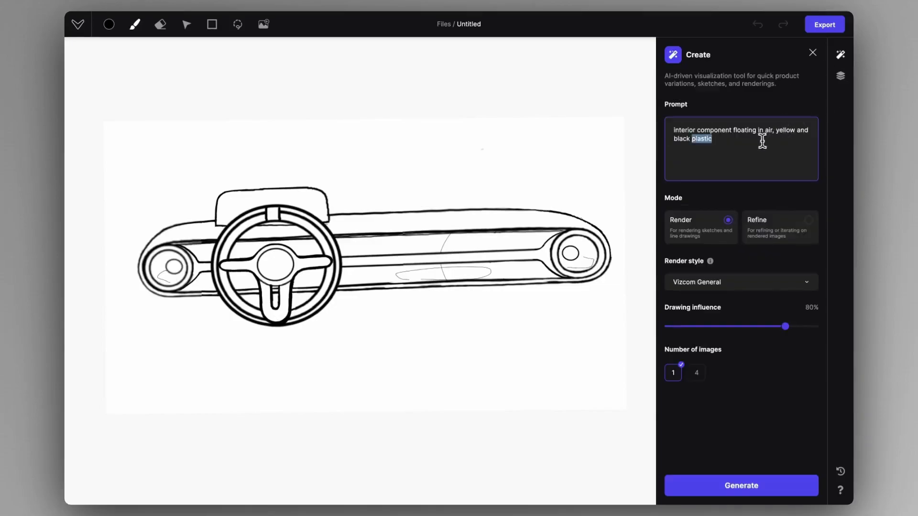
{"action": "key", "text": "BackSpace"}
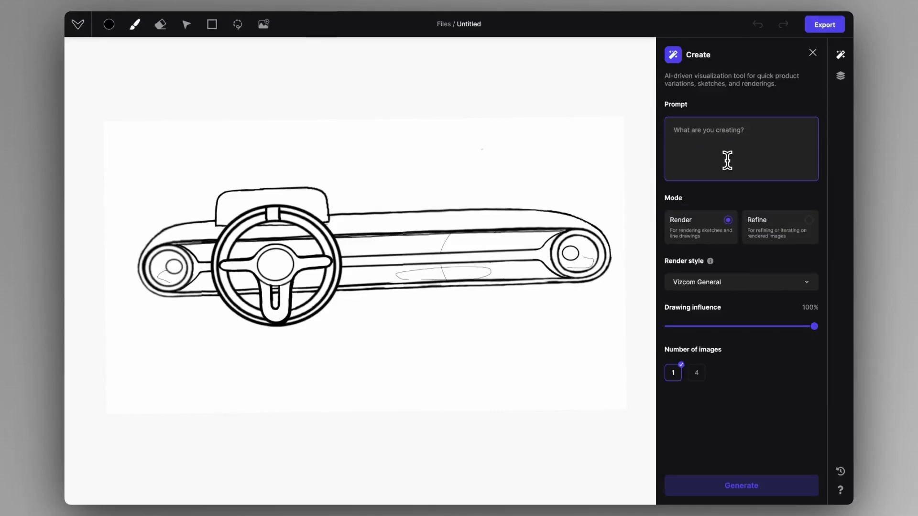
{"action": "type", "text": "ca"}
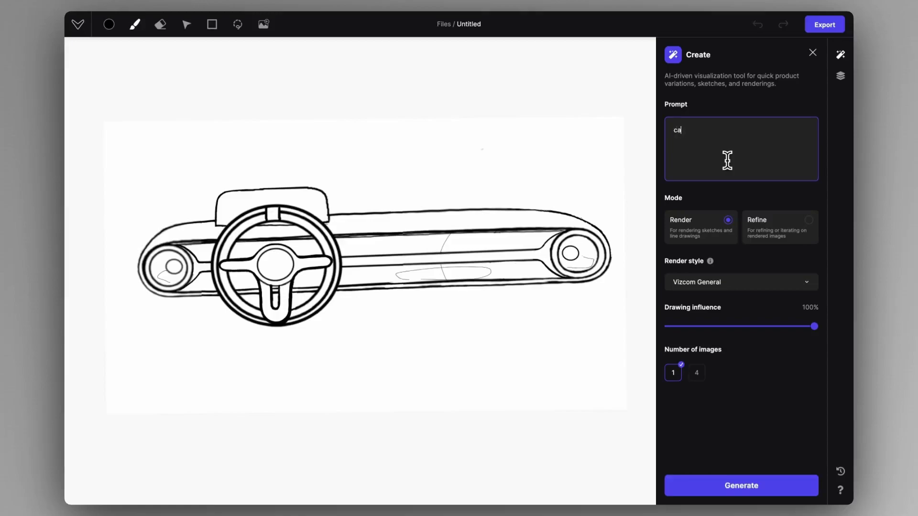
{"action": "key", "text": "BackSpace"}
{"action": "key", "text": "BackSpace"}
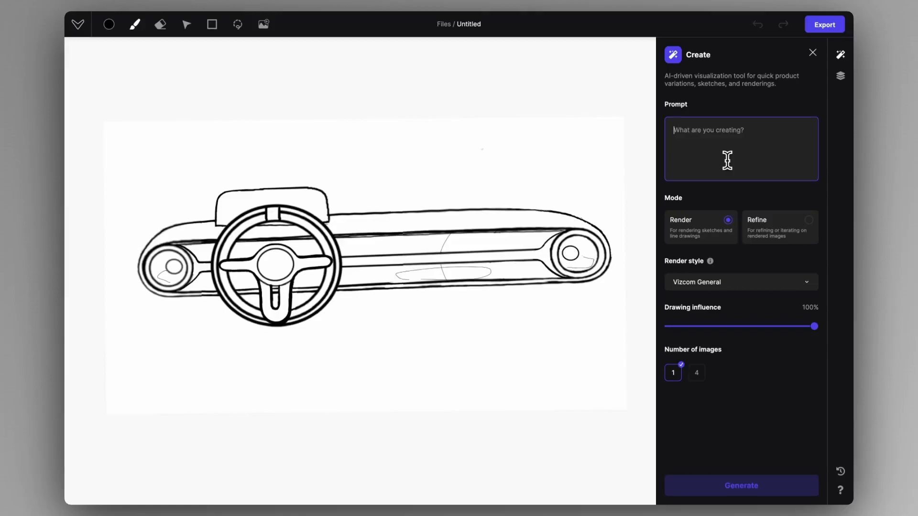
{"action": "type", "text": "car interior dashbo"}
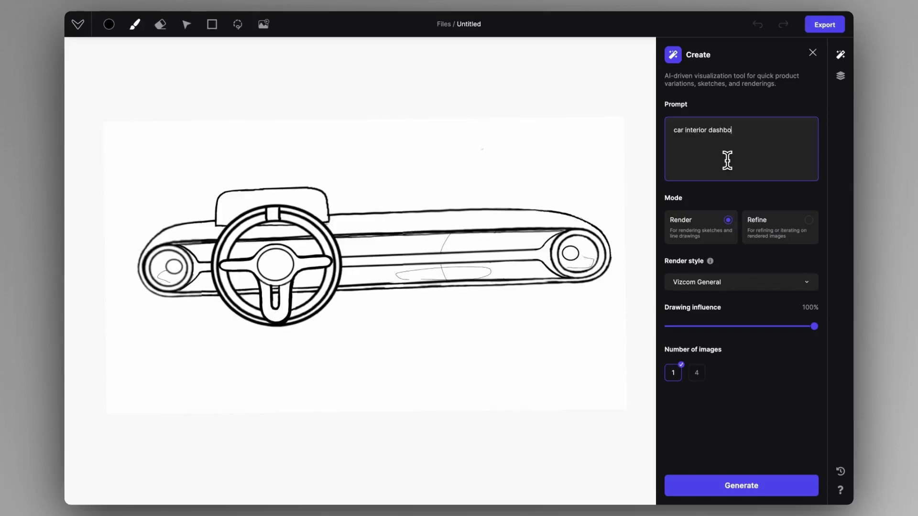
{"action": "type", "text": "ign concept"}
{"action": "key", "text": "Return"}
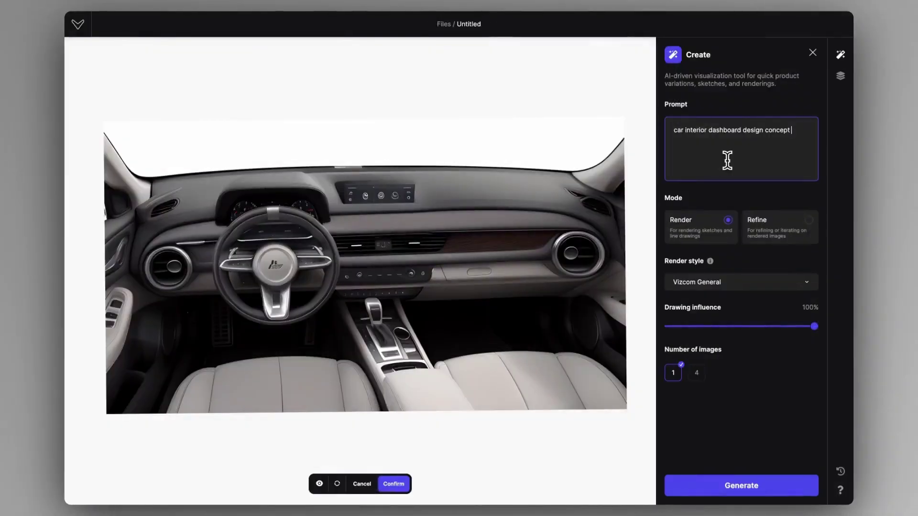
Toggle between the pending render and the original sketch, ending on the line sketch.
{"action": "left_click", "coordinate": [320, 484]}
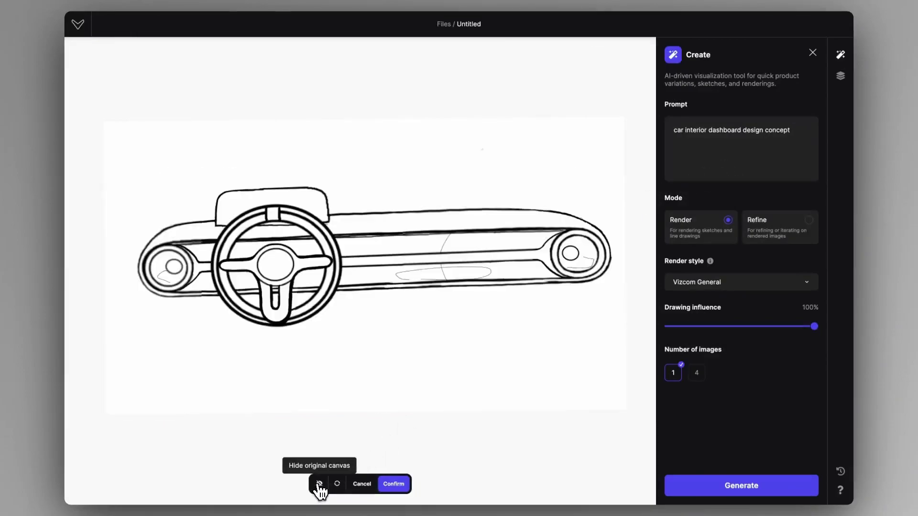
{"action": "left_click", "coordinate": [319, 484]}
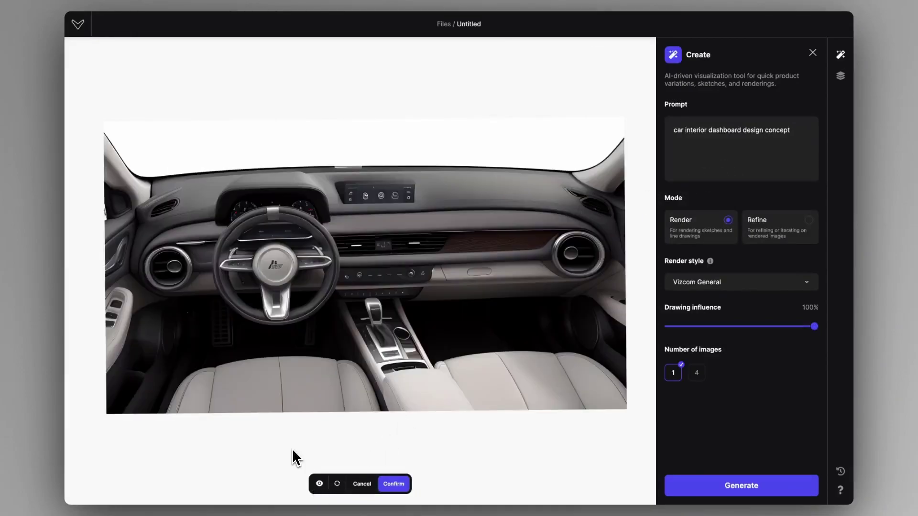
{"action": "left_click", "coordinate": [319, 484]}
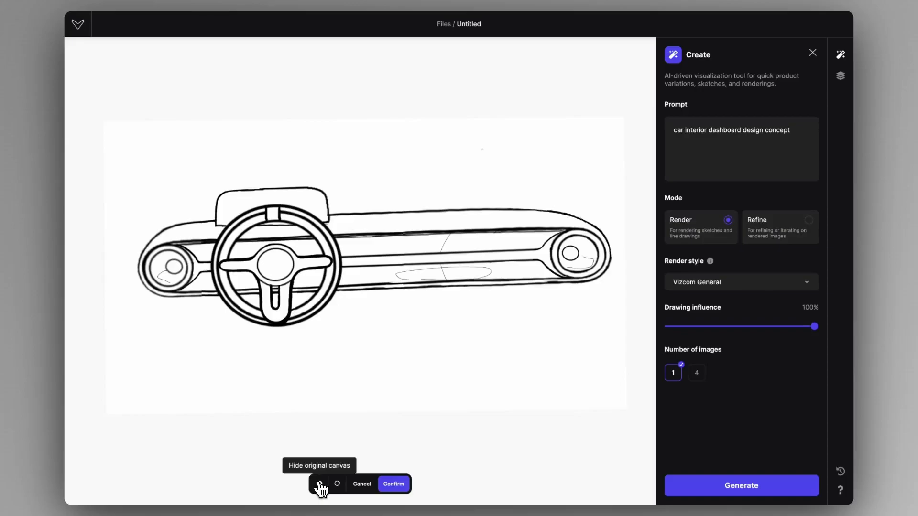
{"action": "left_click", "coordinate": [319, 484]}
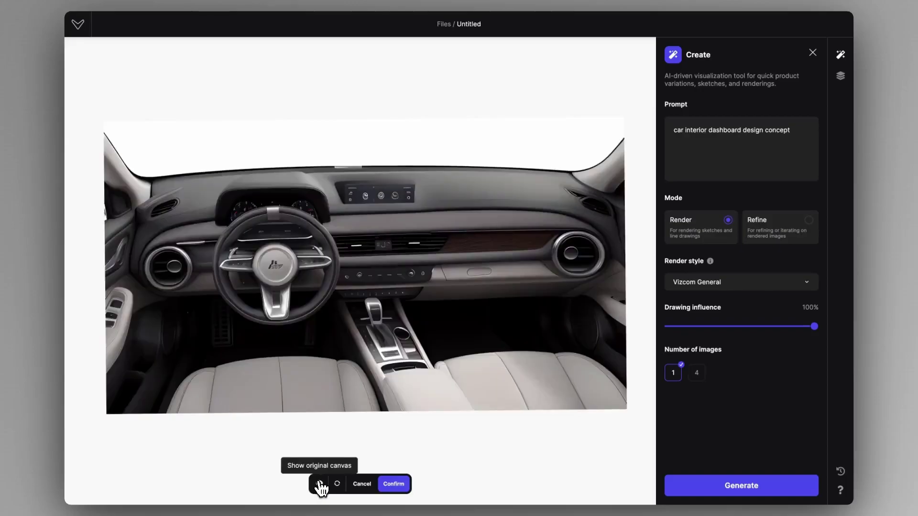
{"action": "left_click", "coordinate": [319, 484]}
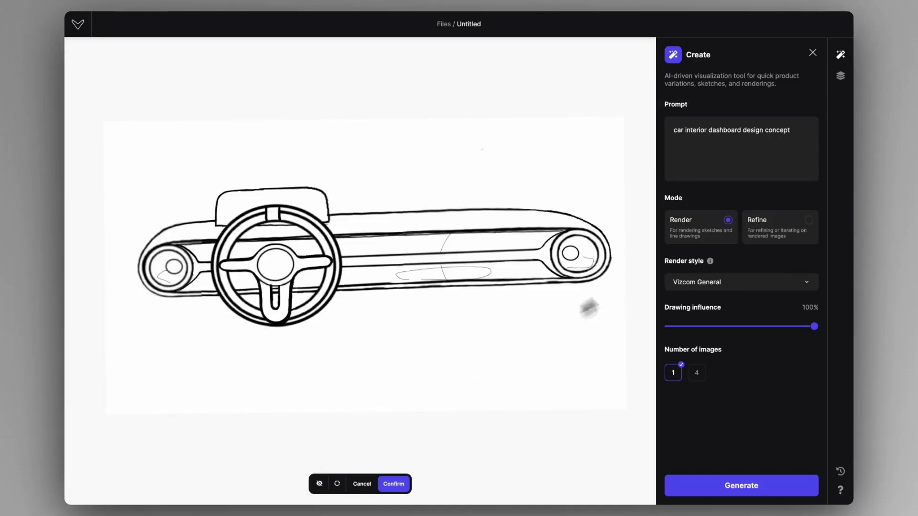
Change the prompt to 'interior component floating in air' and generate a new render.
{"action": "left_click", "coordinate": [737, 150]}
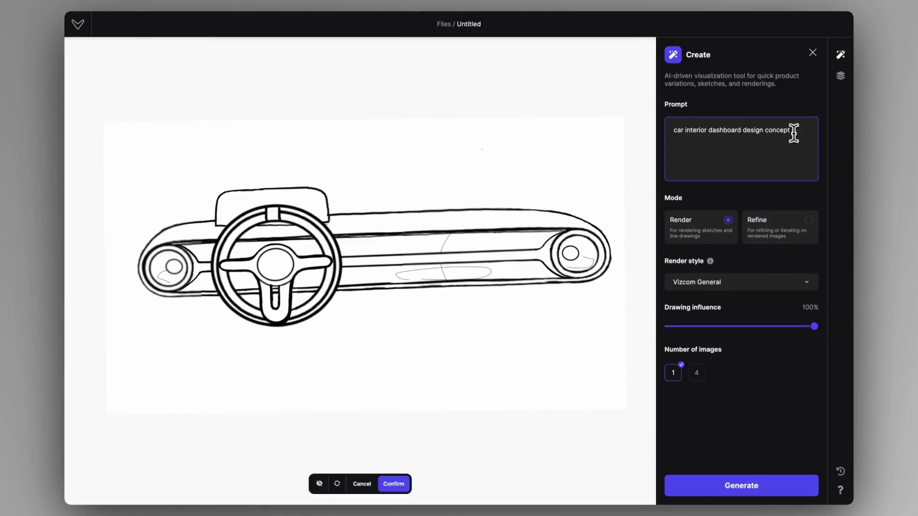
{"action": "left_click_drag", "start_coordinate": [793, 133], "coordinate": [664, 133]}
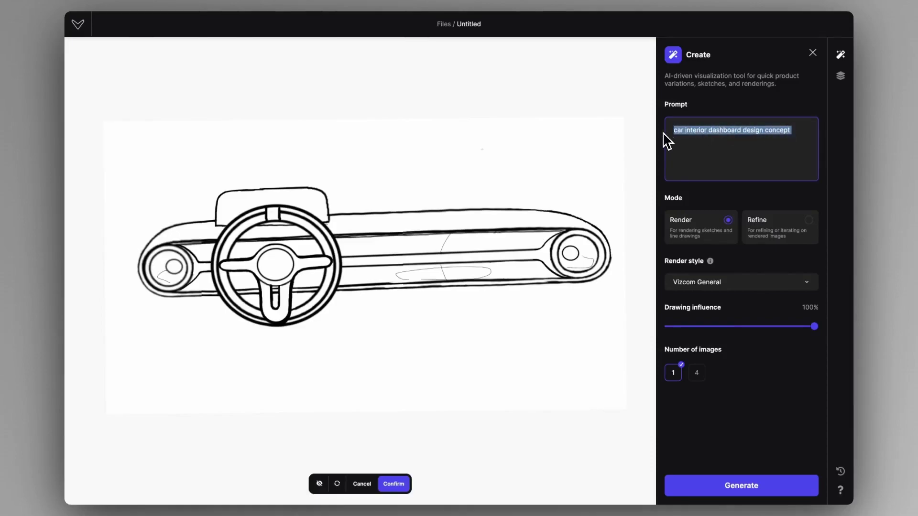
{"action": "type", "text": "int"}
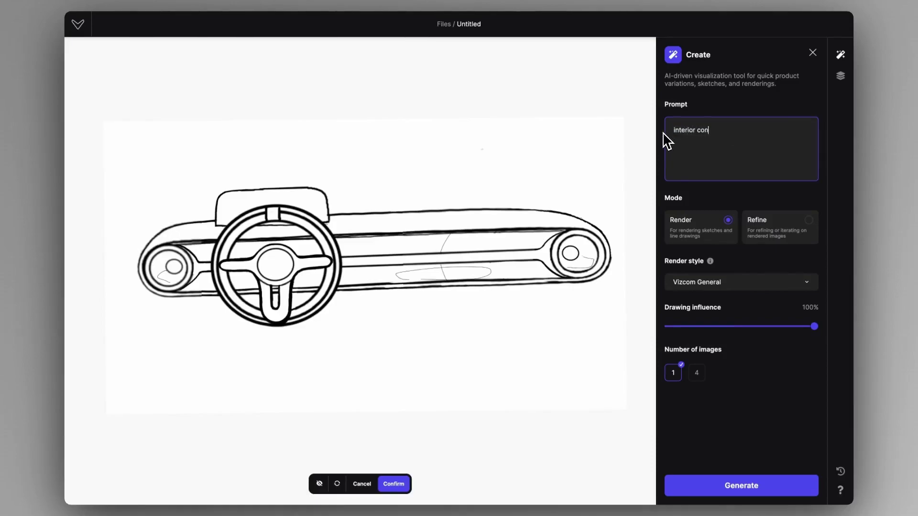
{"action": "type", "text": "erior component floating in air"}
{"action": "left_click", "coordinate": [779, 328]}
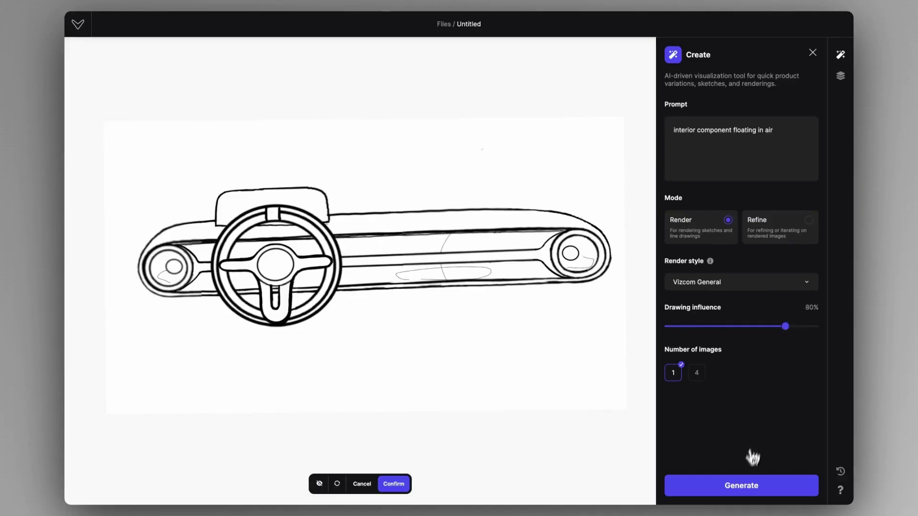
{"action": "left_click", "coordinate": [744, 485]}
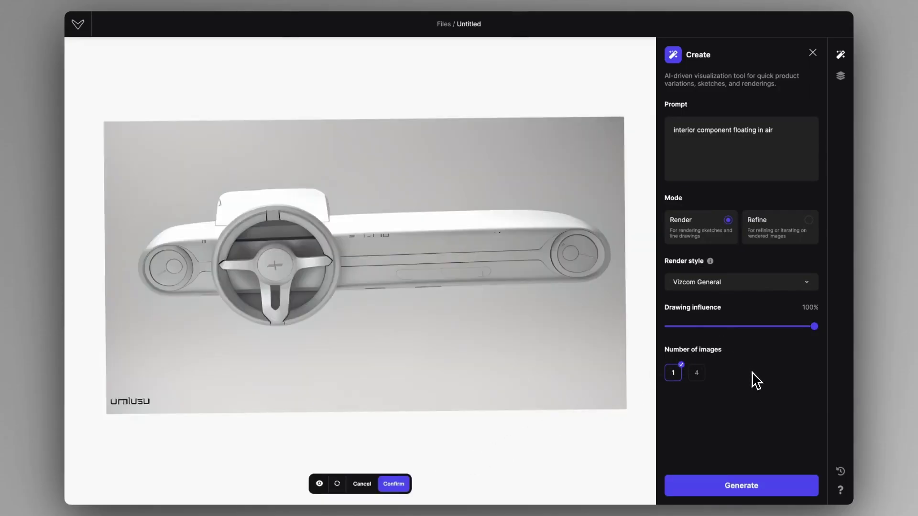
Regenerate the floating white dashboard at 70% drawing influence and confirm it.
{"action": "left_click", "coordinate": [778, 326]}
{"action": "left_click_drag", "start_coordinate": [778, 330], "coordinate": [770, 330]}
{"action": "left_click", "coordinate": [338, 484]}
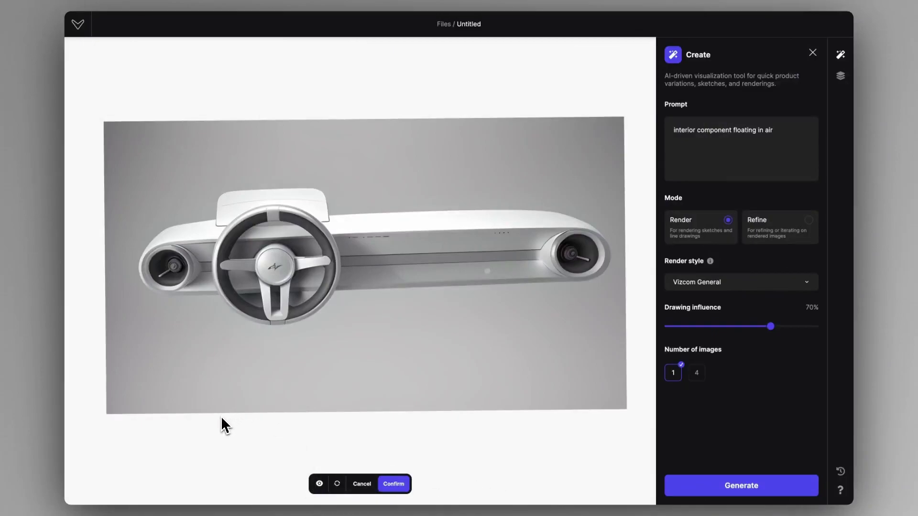
{"action": "left_click", "coordinate": [394, 484]}
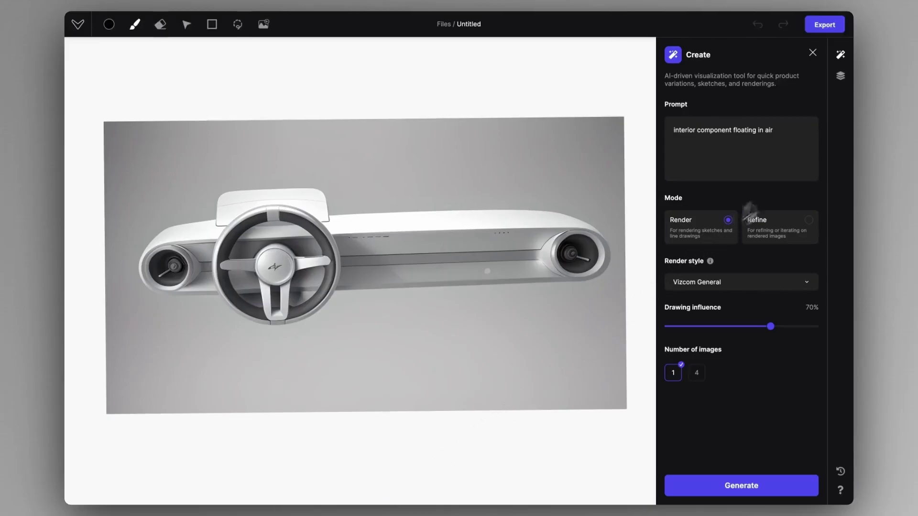
Hide the top layer, append ', yellow and black plastic' to the prompt, generate and confirm.
{"action": "left_click", "coordinate": [840, 76]}
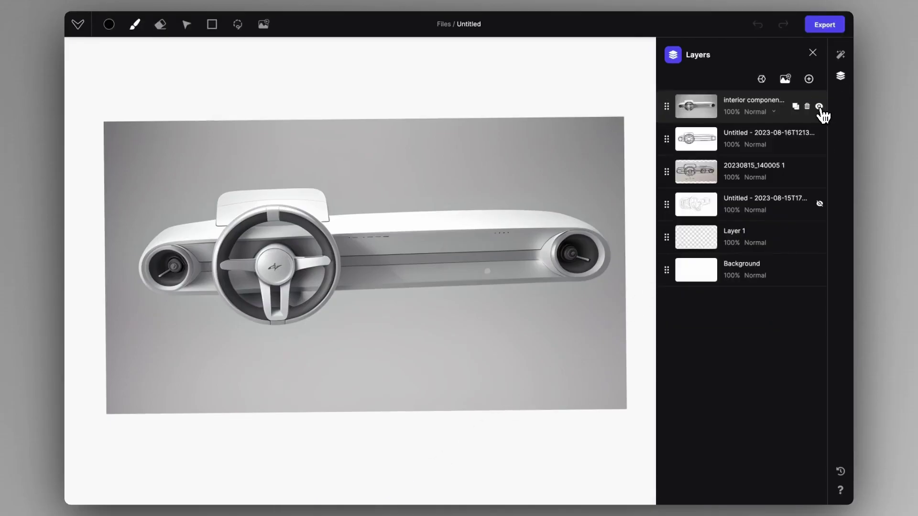
{"action": "left_click", "coordinate": [819, 106]}
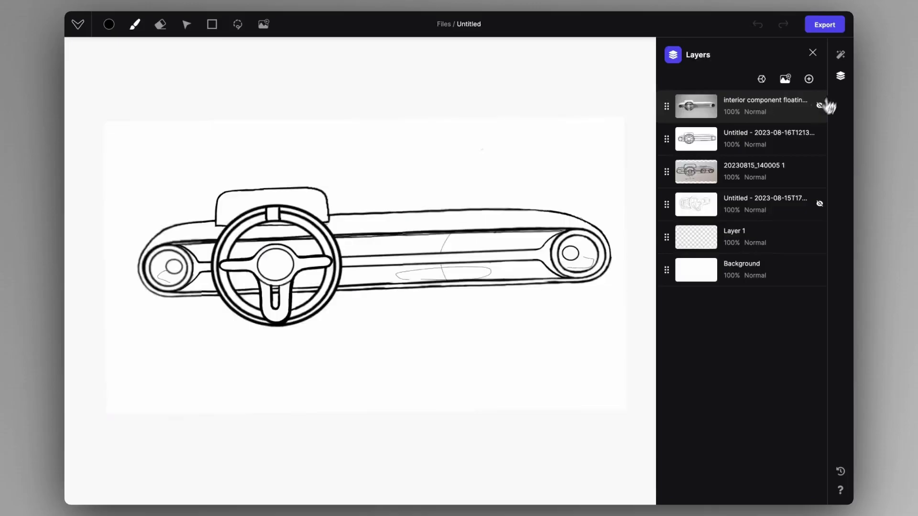
{"action": "left_click", "coordinate": [841, 55]}
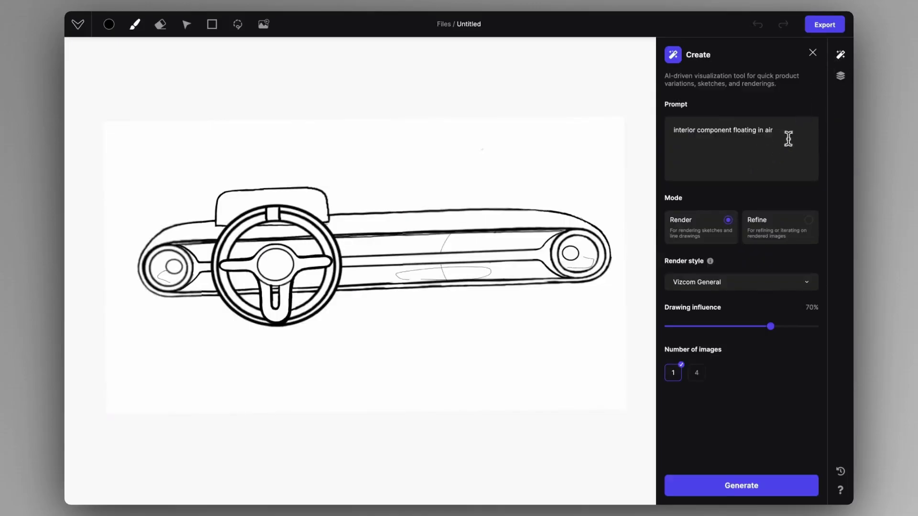
{"action": "left_click", "coordinate": [787, 135]}
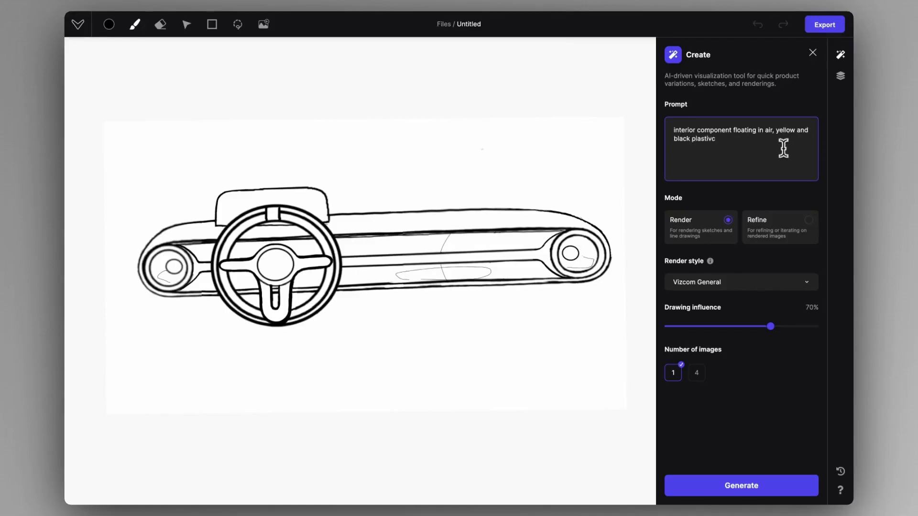
{"action": "type", "text": "c"}
{"action": "left_click", "coordinate": [749, 486]}
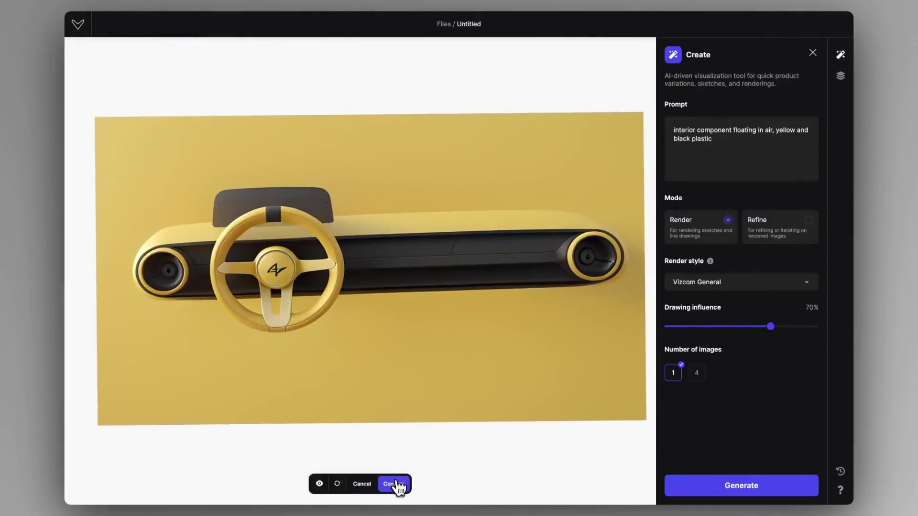
{"action": "left_click", "coordinate": [395, 483]}
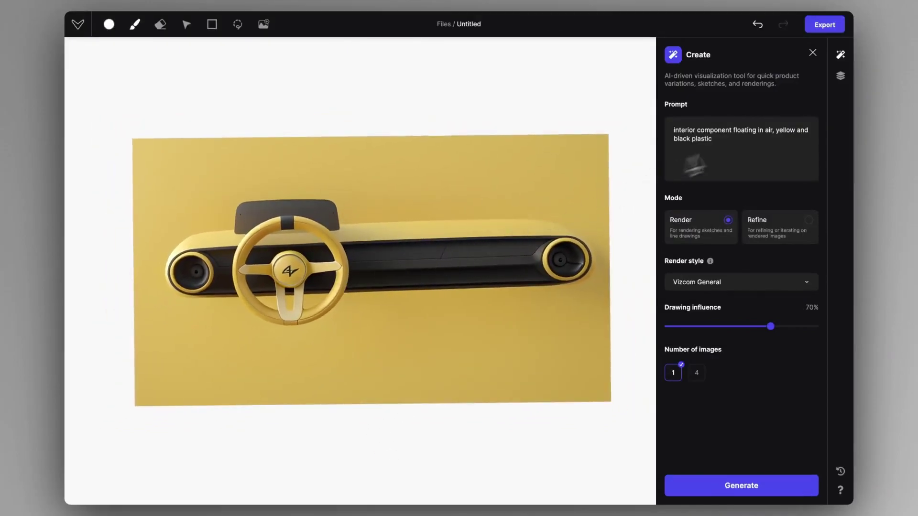
Hide the yellow layer, swap 'black plastic' for olive fabric and aluminum, and confirm the render.
{"action": "left_click", "coordinate": [841, 77]}
{"action": "left_click", "coordinate": [818, 106]}
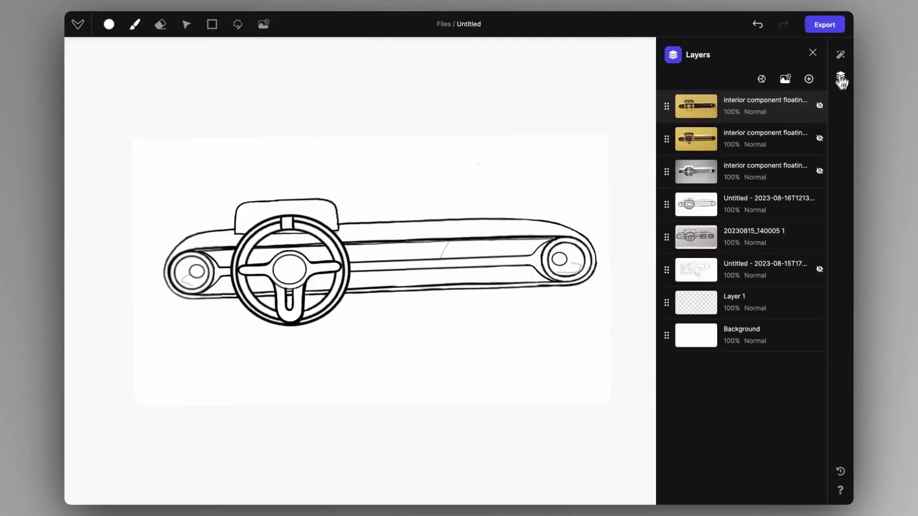
{"action": "left_click", "coordinate": [840, 54]}
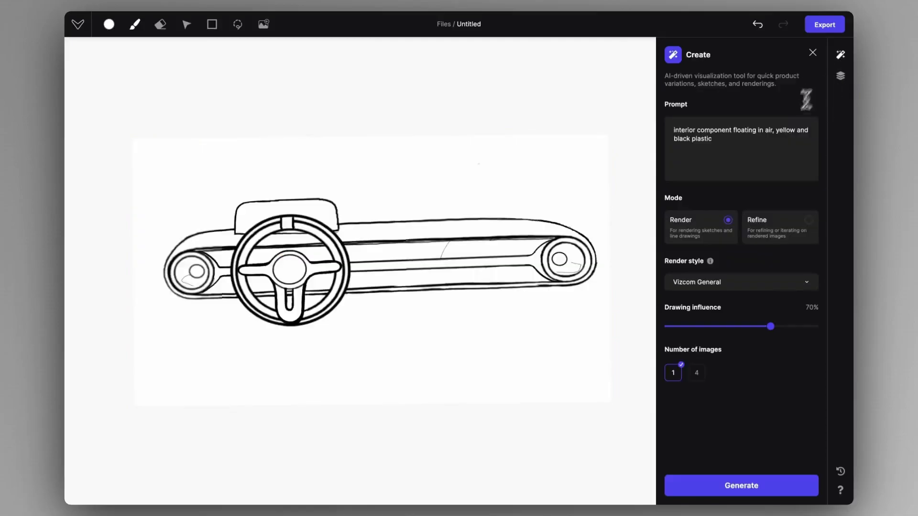
{"action": "left_click", "coordinate": [780, 137]}
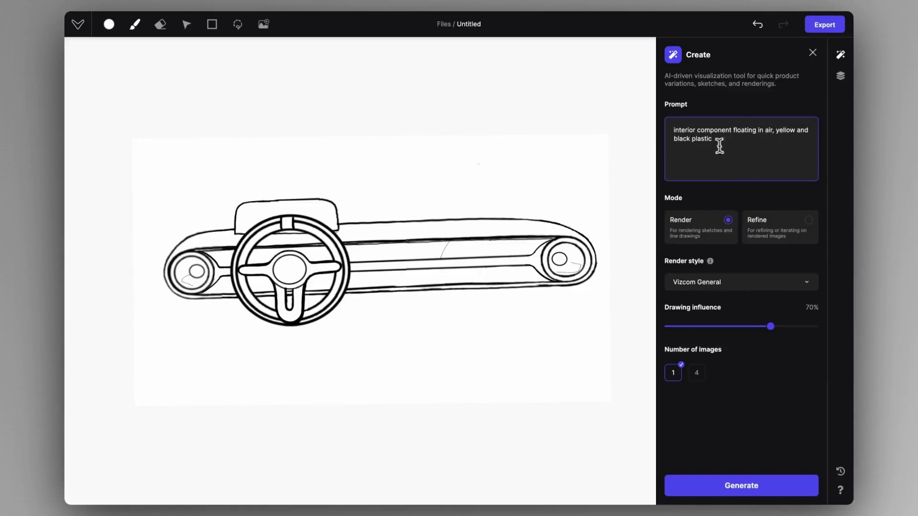
{"action": "left_click_drag", "start_coordinate": [718, 143], "coordinate": [668, 140]}
{"action": "key", "text": "BackSpace"}
{"action": "key", "text": "BackSpace"}
{"action": "key", "text": "BackSpace"}
{"action": "key", "text": "BackSpace"}
{"action": "key", "text": "BackSpace"}
{"action": "key", "text": "BackSpace"}
{"action": "key", "text": "BackSpace"}
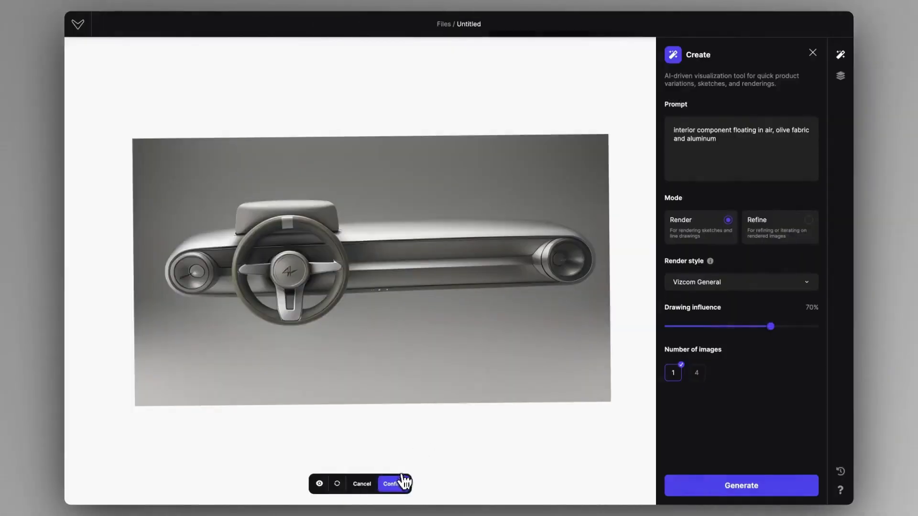
{"action": "left_click", "coordinate": [402, 484]}
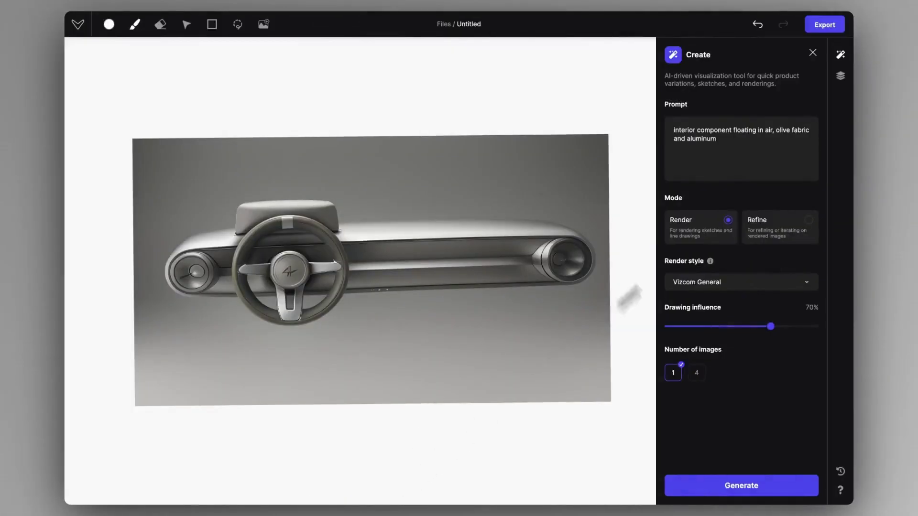
Hide the olive layer, change the wording to 'dark green fabric', confirm the render, and show layers.
{"action": "left_click", "coordinate": [840, 76]}
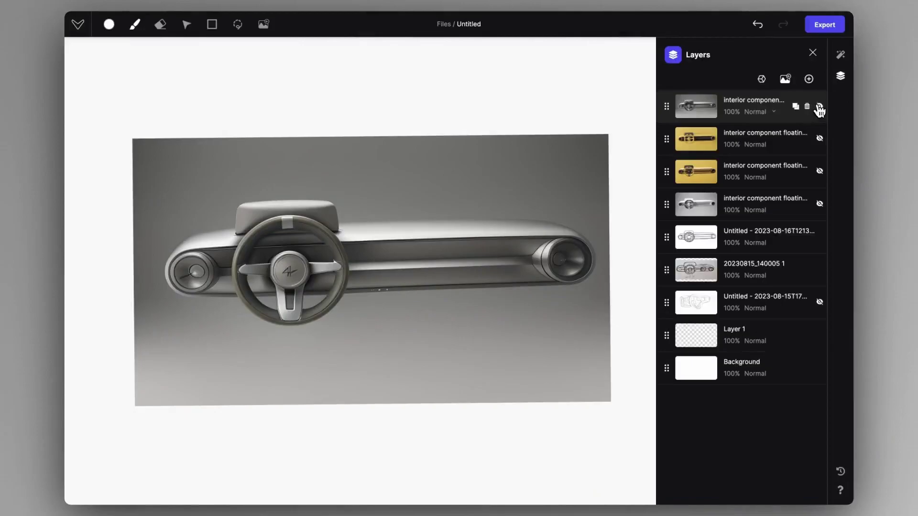
{"action": "left_click", "coordinate": [818, 106]}
{"action": "left_click", "coordinate": [839, 56]}
{"action": "left_click_drag", "start_coordinate": [785, 126], "coordinate": [810, 131]}
{"action": "type", "text": "dark green"}
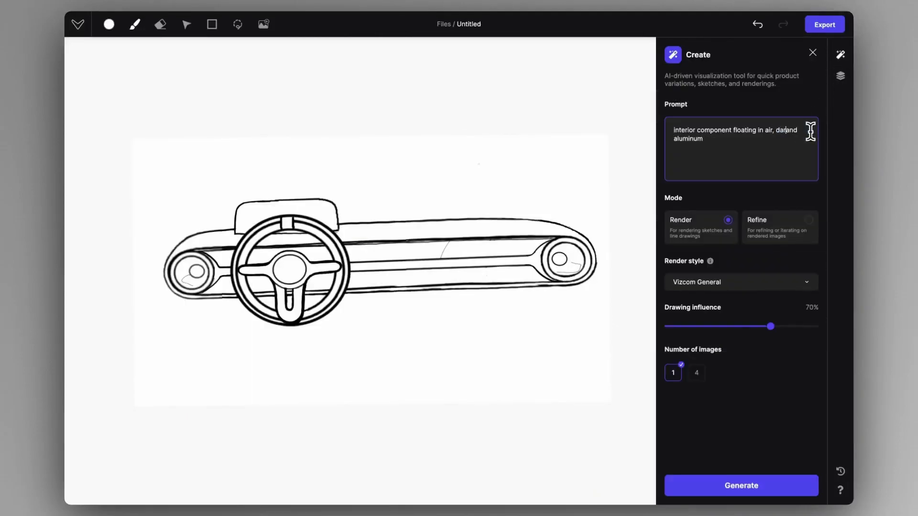
{"action": "type", "text": " fabric"}
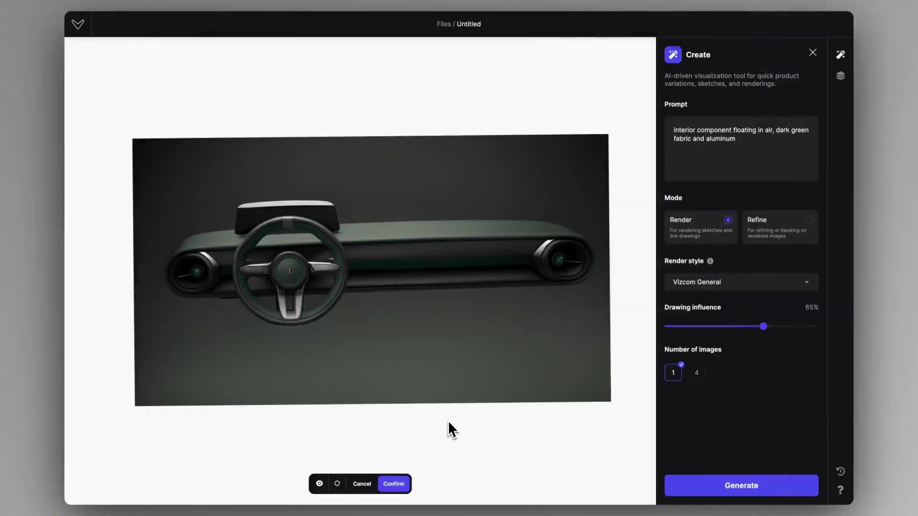
{"action": "left_click", "coordinate": [399, 484]}
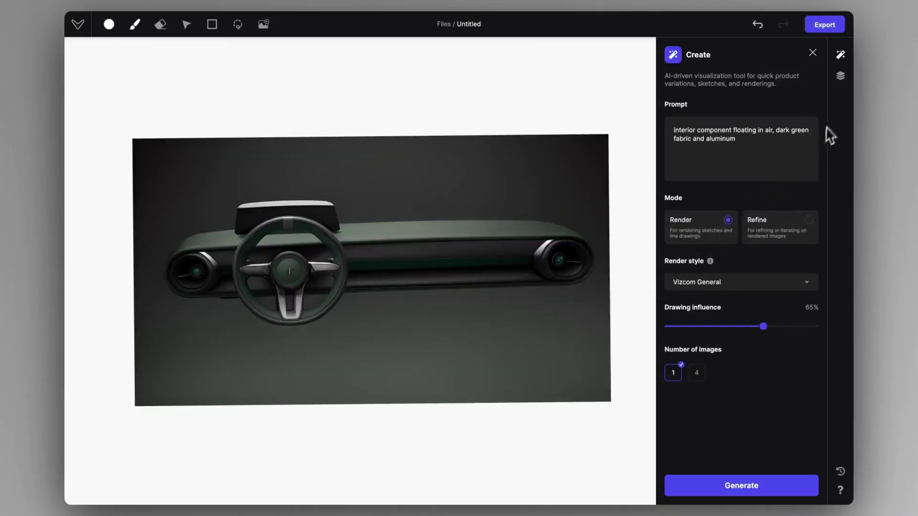
{"action": "left_click", "coordinate": [840, 77]}
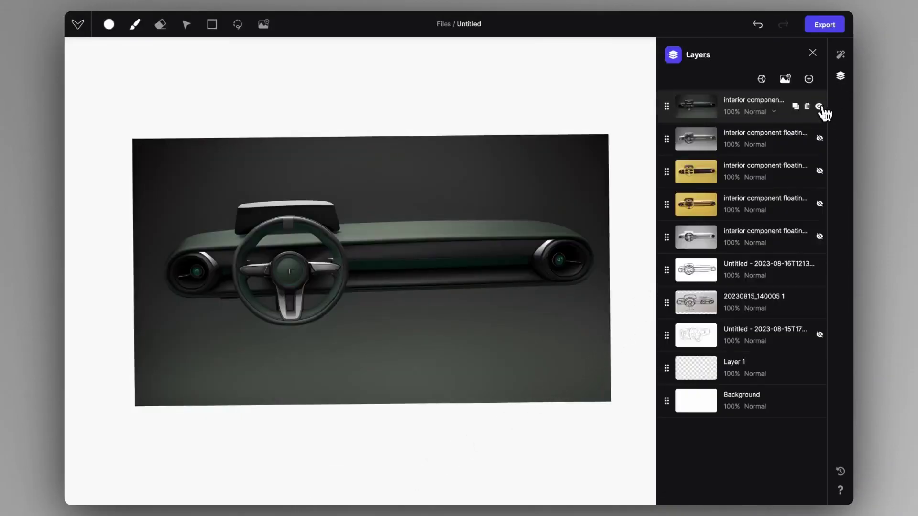
Keep a brown leather and aluminum render, then hide it to reveal the yellow render.
{"action": "left_click", "coordinate": [819, 105]}
{"action": "left_click", "coordinate": [840, 54]}
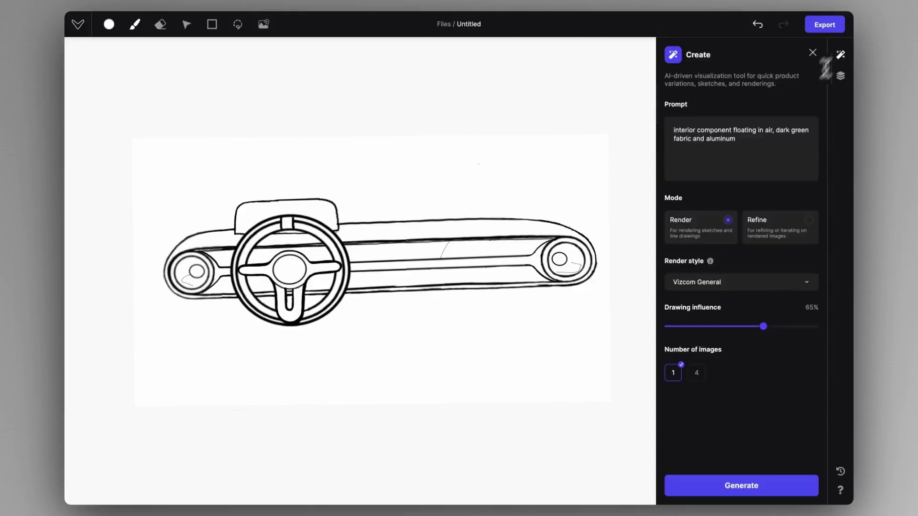
{"action": "left_click", "coordinate": [778, 130]}
{"action": "mouse_move", "coordinate": [778, 130]}
{"action": "left_mouse_down"}
{"action": "mouse_move", "coordinate": [803, 140]}
{"action": "mouse_move", "coordinate": [651, 143]}
{"action": "left_mouse_up"}
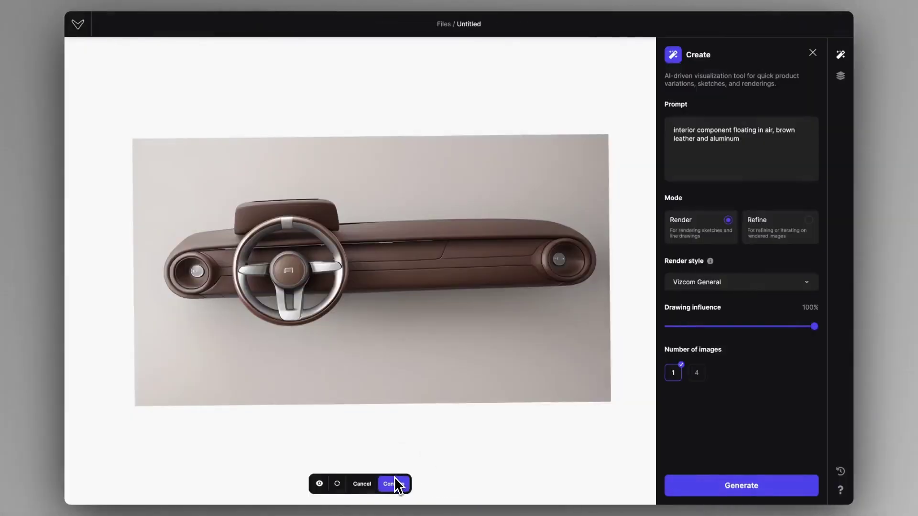
{"action": "left_click", "coordinate": [396, 484]}
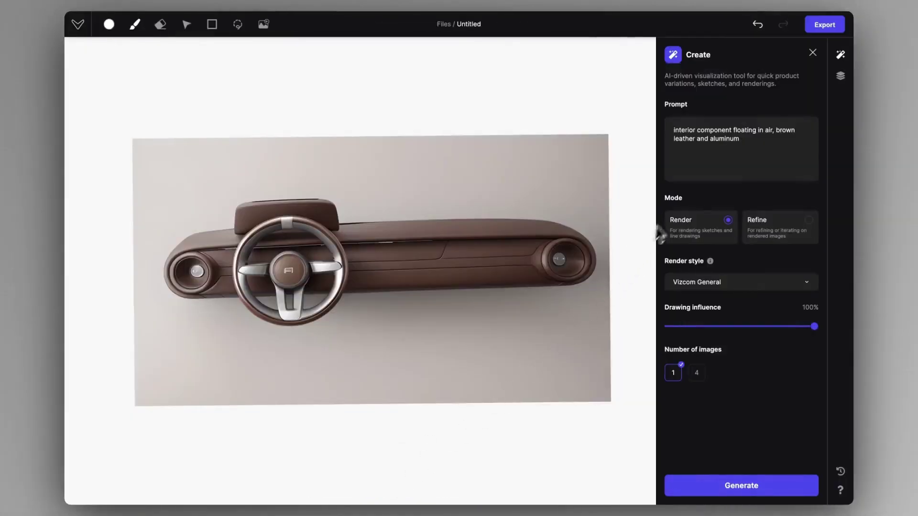
{"action": "left_click", "coordinate": [841, 76]}
{"action": "left_click", "coordinate": [819, 106]}
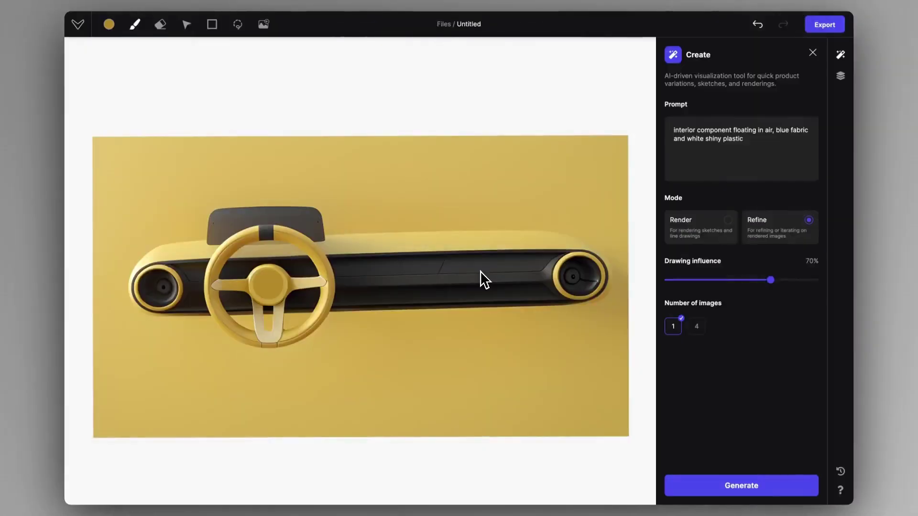
Edit the prompt to begin 'car interior concept,' removing the floating-component and plant wording.
{"action": "left_click", "coordinate": [564, 238]}
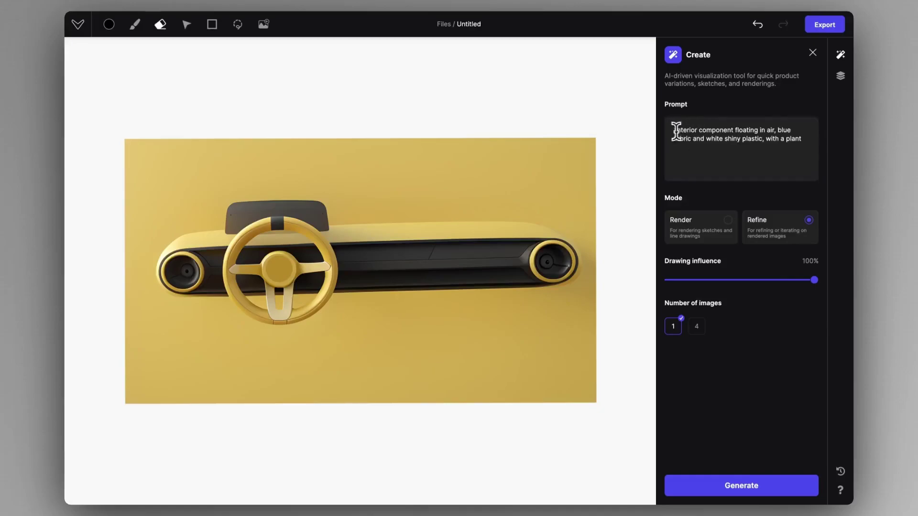
{"action": "left_click_drag", "start_coordinate": [776, 130], "coordinate": [699, 129]}
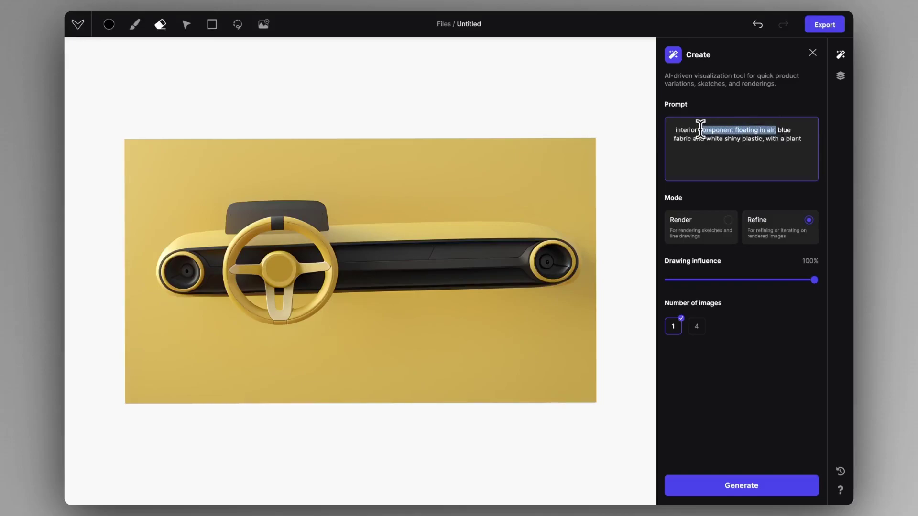
{"action": "key", "text": "BackSpace"}
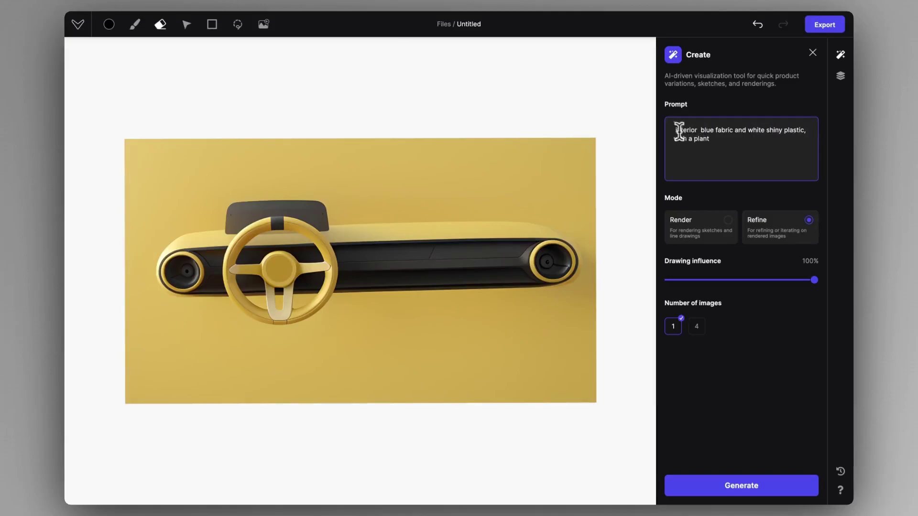
{"action": "left_click", "coordinate": [673, 129]}
{"action": "type", "text": "car"}
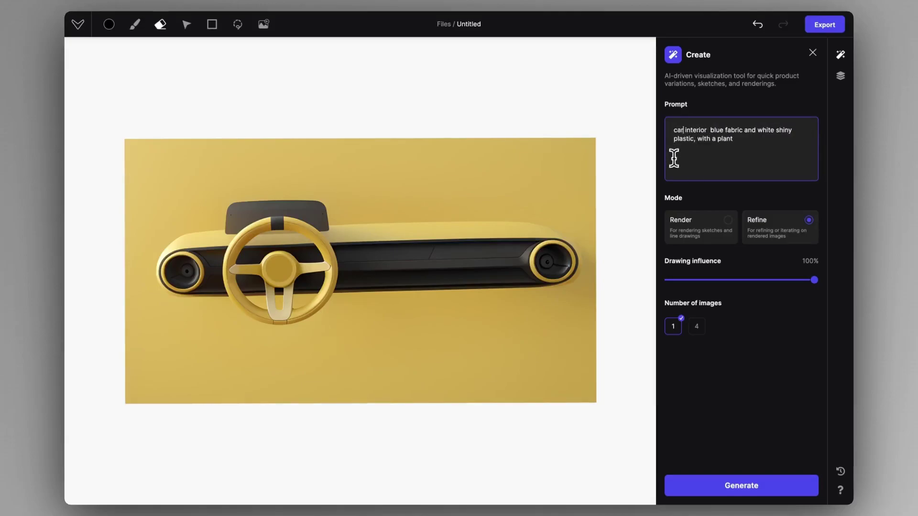
{"action": "left_click", "coordinate": [709, 129]}
{"action": "type", "text": "concept,"}
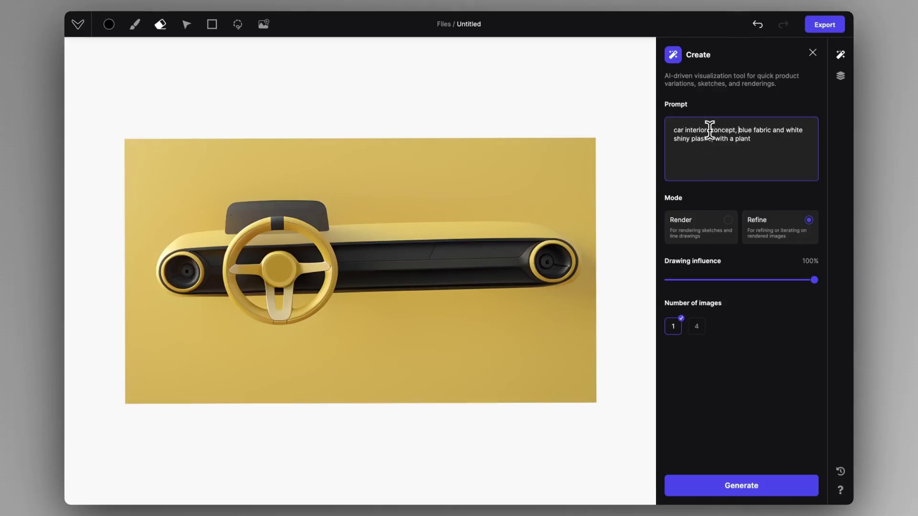
{"action": "left_click_drag", "start_coordinate": [777, 142], "coordinate": [632, 137]}
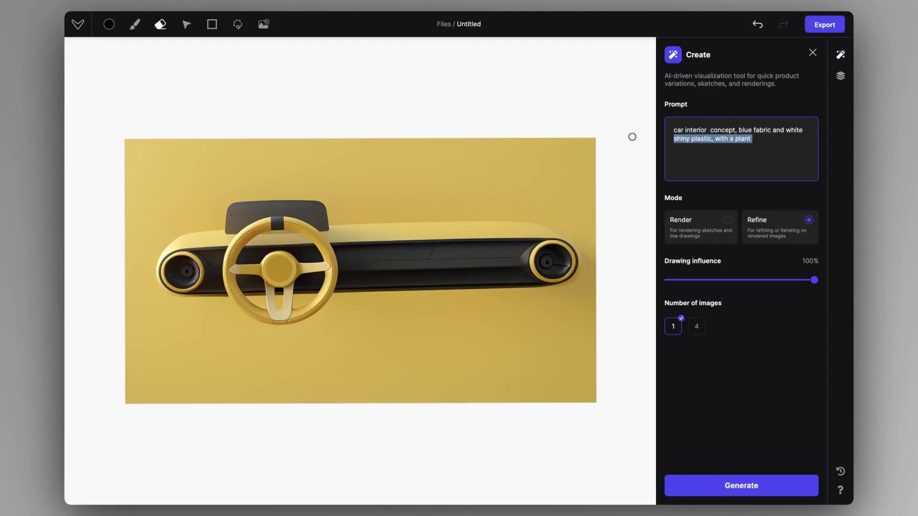
{"action": "key", "text": "BackSpace"}
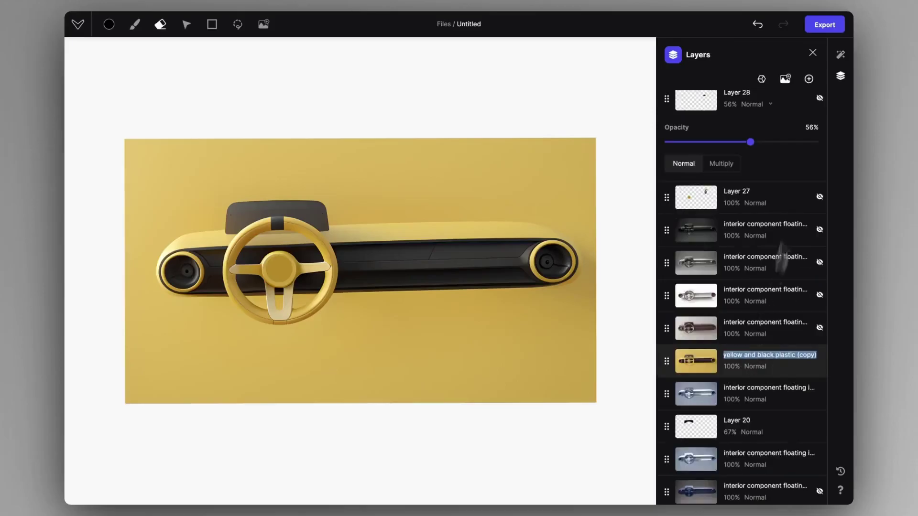
Paste the yellow layer's name into the prompt and trim it to 'car interior concept, yellow and black plastic'.
{"action": "left_click", "coordinate": [840, 54]}
{"action": "left_click", "coordinate": [772, 135]}
{"action": "type", "text": "interior component floating in air, yellow and black plastic (copy)"}
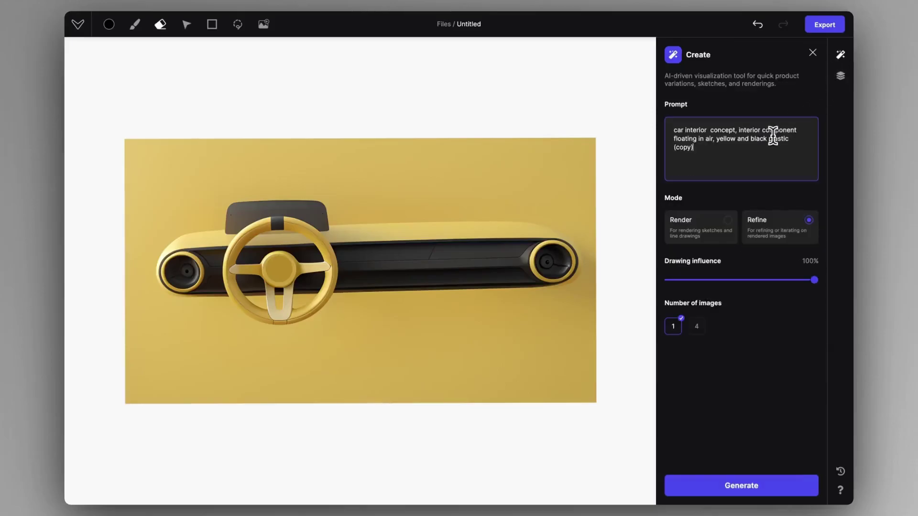
{"action": "left_click_drag", "start_coordinate": [717, 138], "coordinate": [666, 138]}
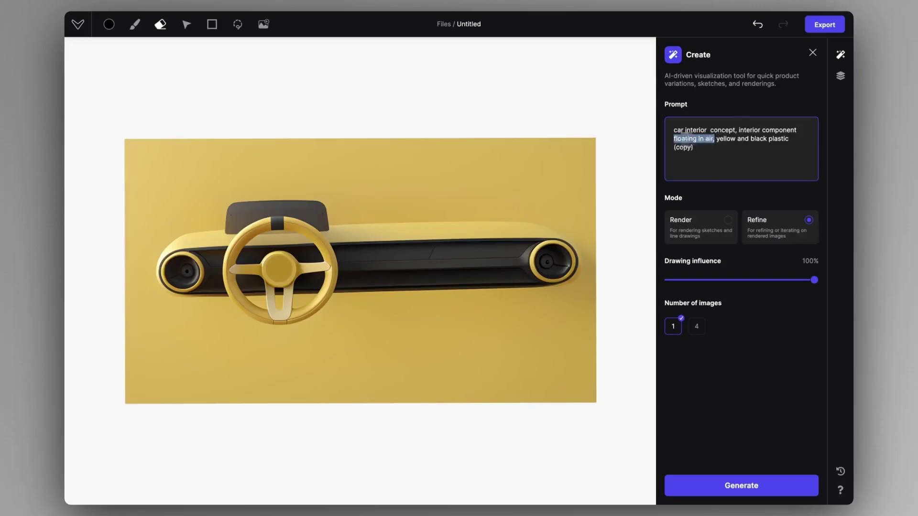
{"action": "key", "text": "BackSpace"}
{"action": "left_click_drag", "start_coordinate": [797, 130], "coordinate": [739, 131]}
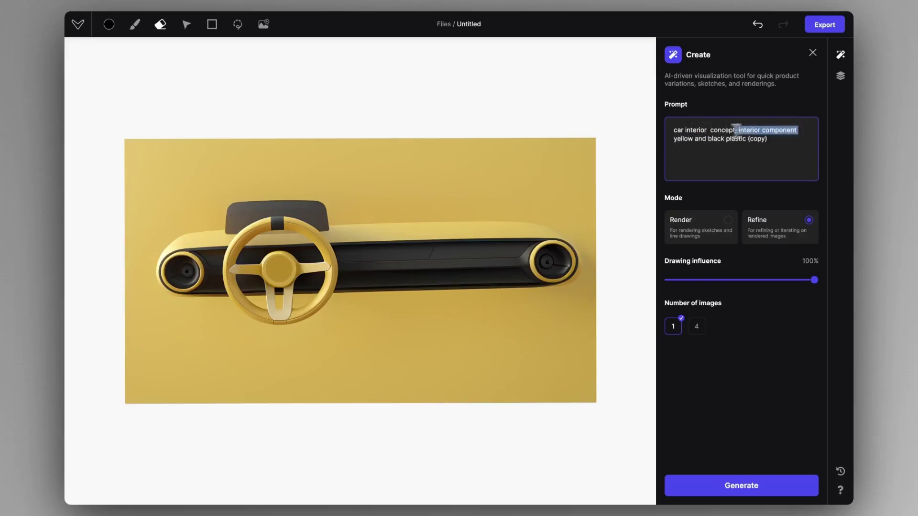
{"action": "key", "text": "BackSpace"}
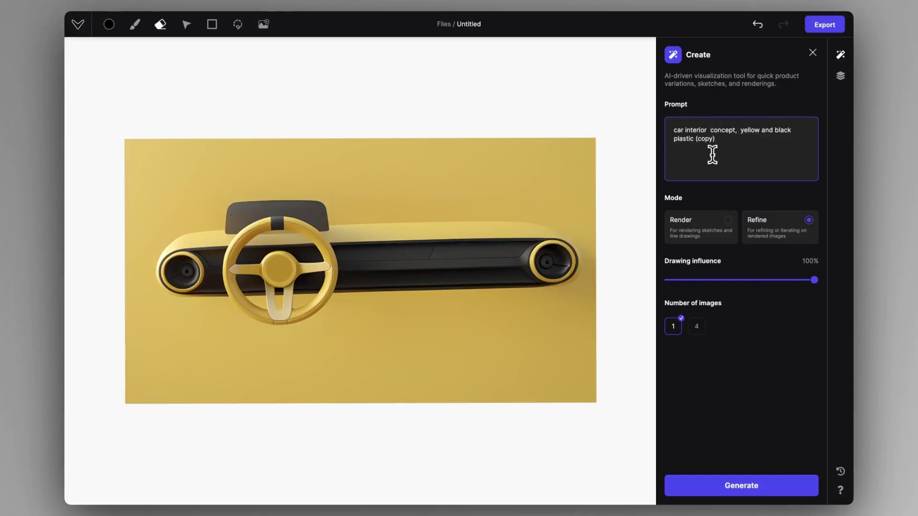
{"action": "left_click", "coordinate": [743, 143]}
{"action": "key", "text": "BackSpace"}
{"action": "key", "text": "BackSpace"}
{"action": "key", "text": "BackSpace"}
{"action": "key", "text": "BackSpace"}
{"action": "key", "text": "BackSpace"}
{"action": "key", "text": "BackSpace"}
{"action": "key", "text": "BackSpace"}
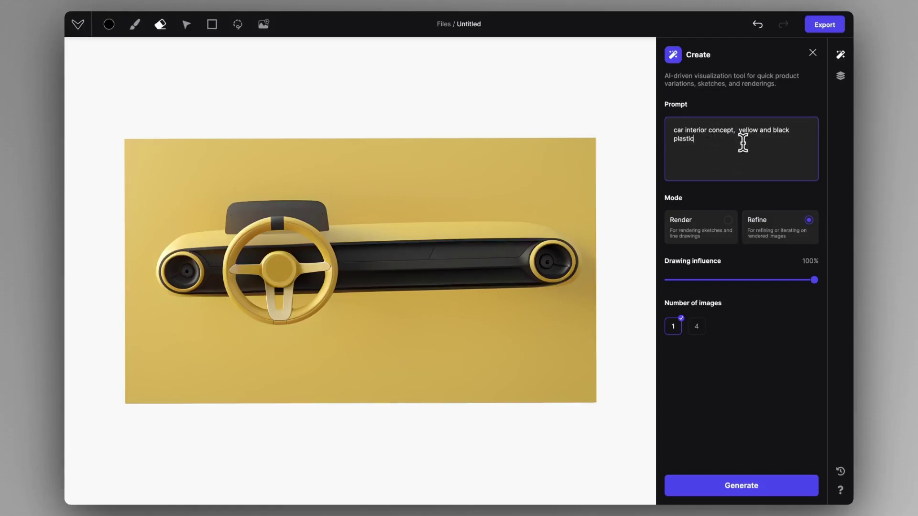
Generate a car interior render from the yellow dashboard, compare it with the original, and regenerate it twice.
{"action": "left_click", "coordinate": [741, 487]}
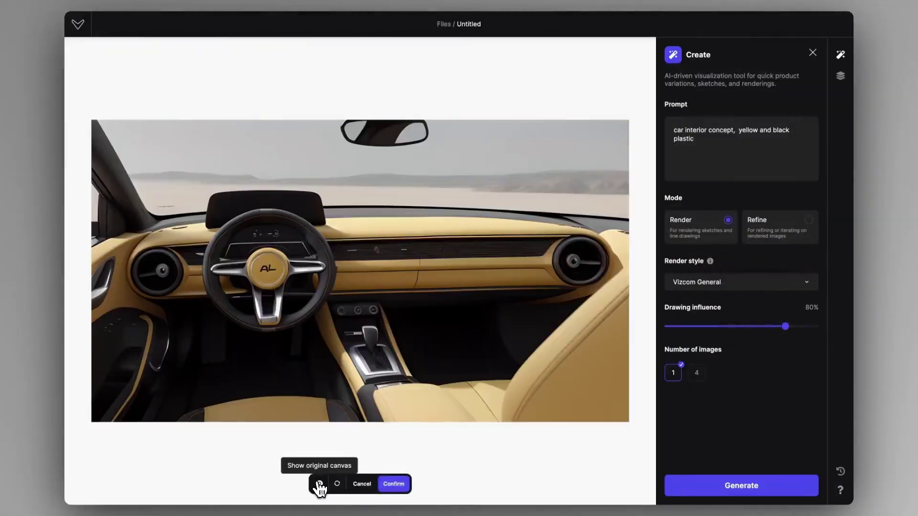
{"action": "left_click", "coordinate": [319, 485]}
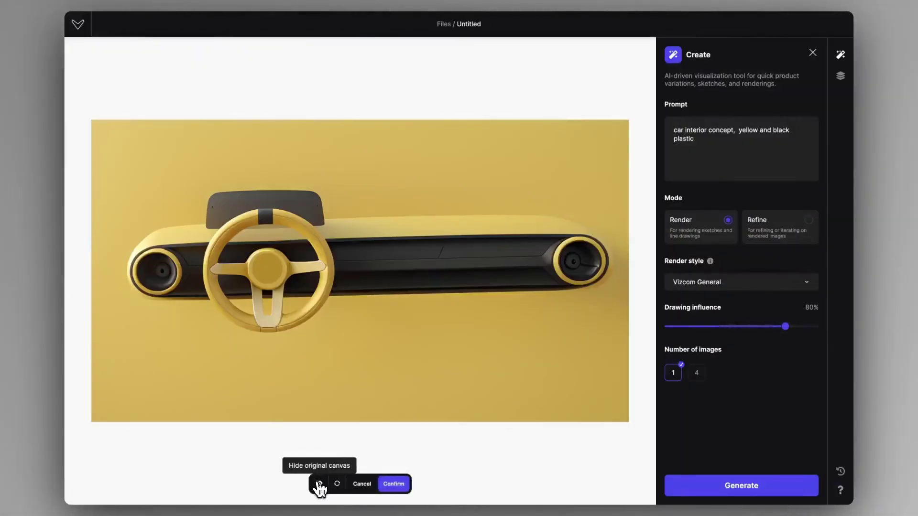
{"action": "left_click", "coordinate": [320, 485]}
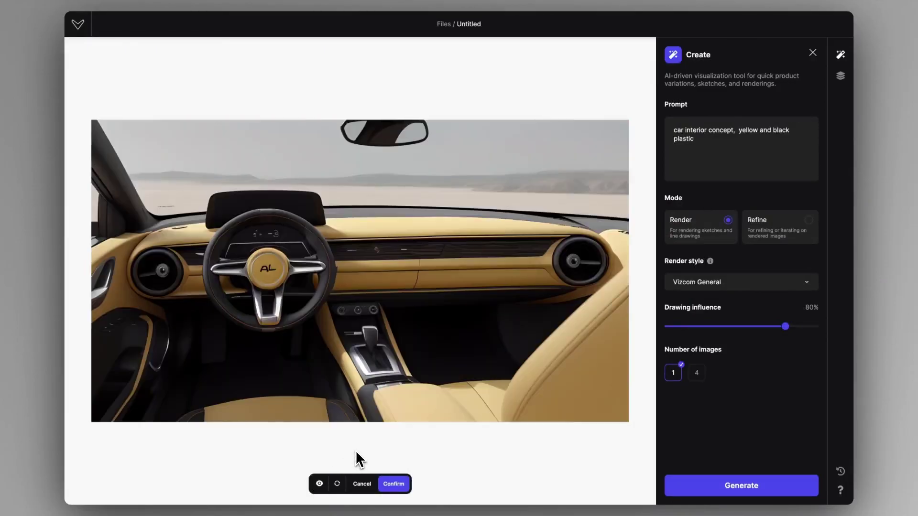
{"action": "left_click", "coordinate": [320, 484]}
{"action": "left_click", "coordinate": [320, 485]}
{"action": "left_click", "coordinate": [338, 483]}
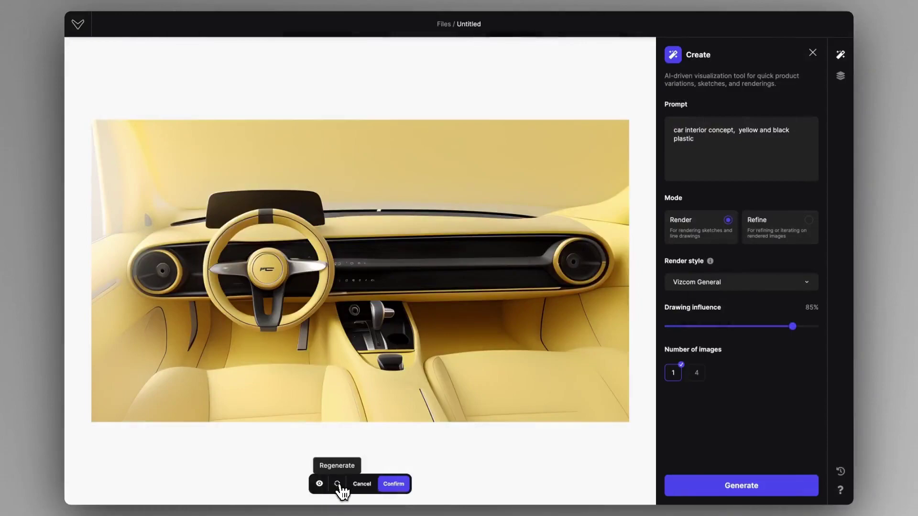
{"action": "left_click", "coordinate": [338, 484]}
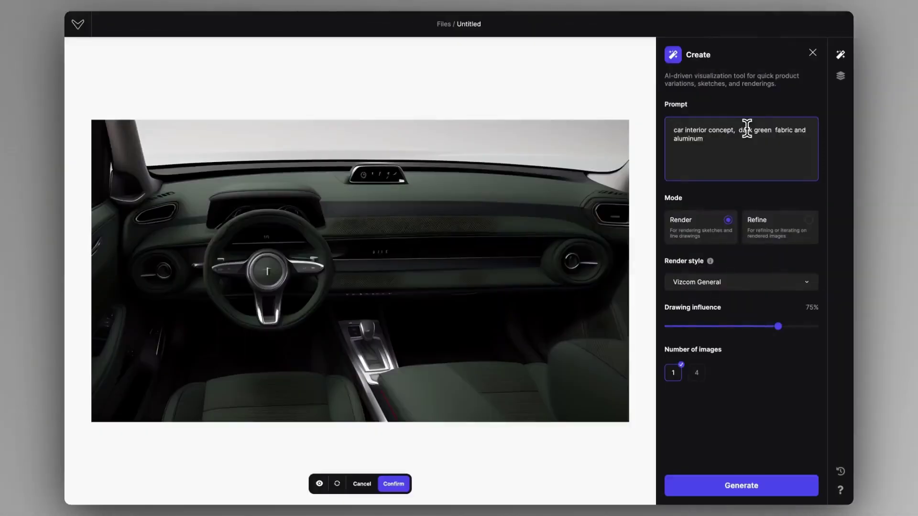
Hide the top interior layer and compare the brown leather and aluminum render with the original brown dashboard.
{"action": "left_click", "coordinate": [319, 484]}
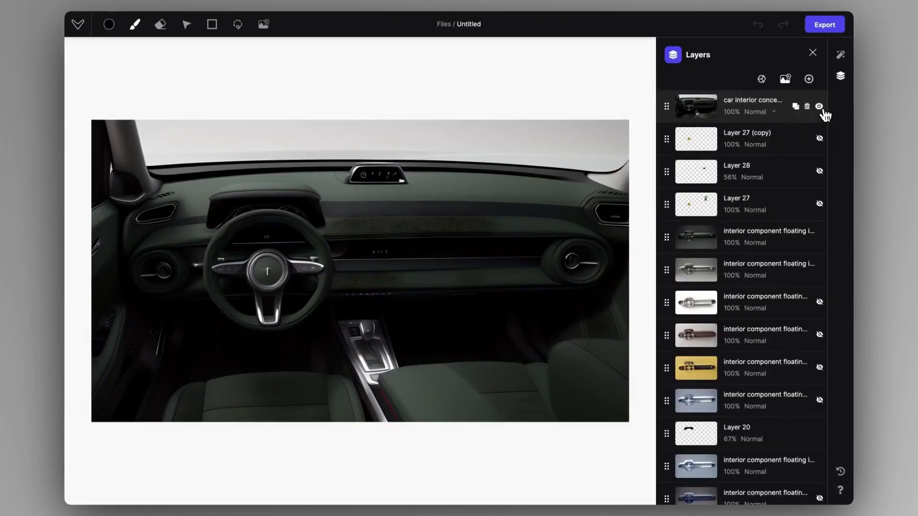
{"action": "left_click", "coordinate": [819, 106]}
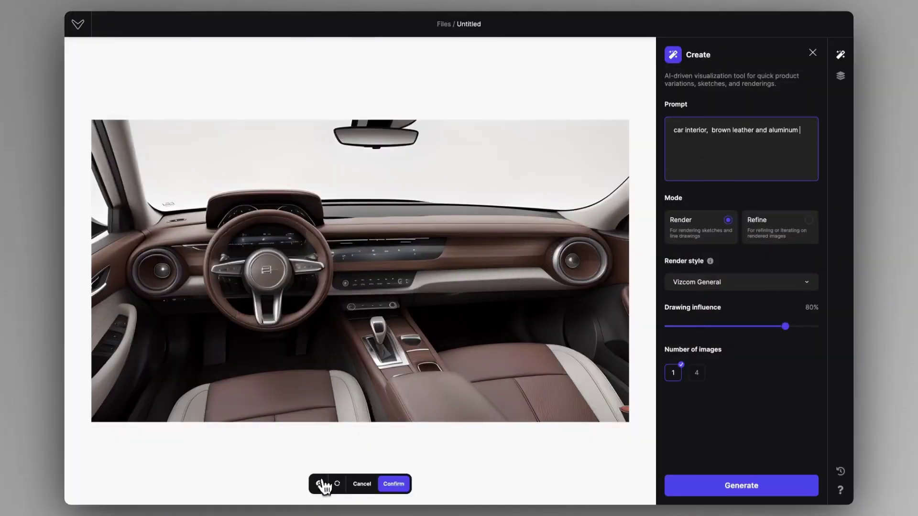
{"action": "left_click", "coordinate": [320, 484]}
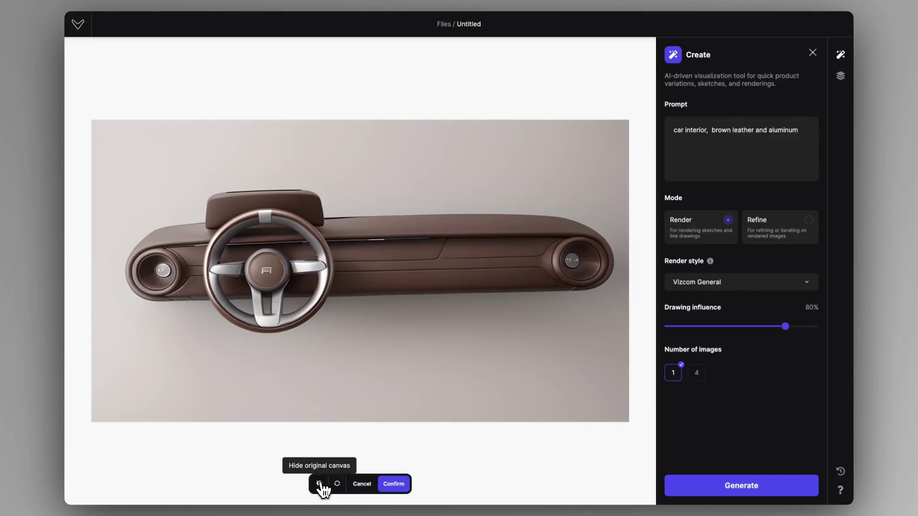
{"action": "left_click", "coordinate": [320, 484]}
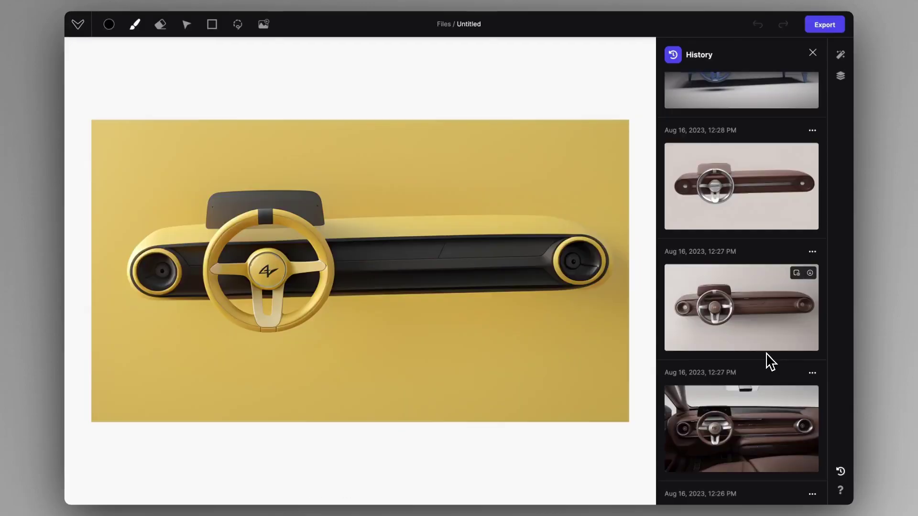
Scroll through the History list of earlier dashboard renders timestamped Aug 16, 2023.
{"action": "scroll", "coordinate": [766, 353], "scroll_direction": "down", "scroll_amount": 3}
{"action": "scroll", "coordinate": [765, 353], "scroll_direction": "down", "scroll_amount": 3}
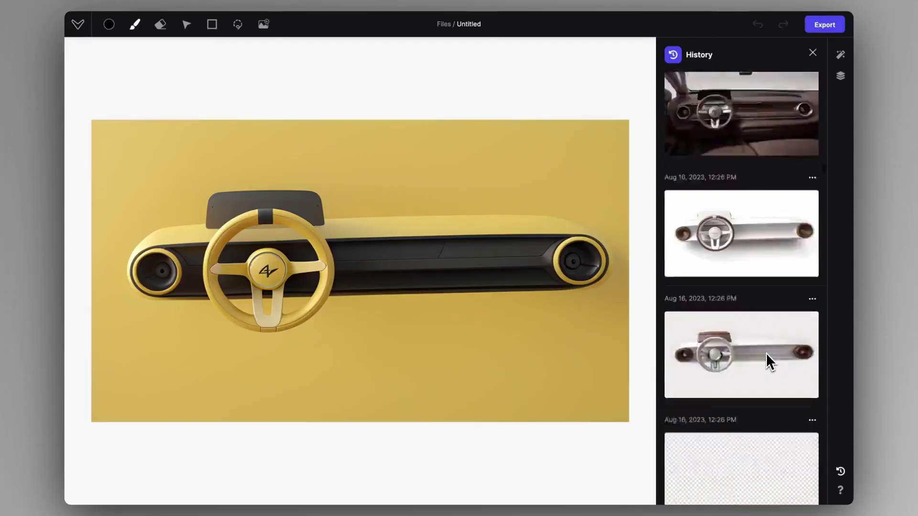
{"action": "scroll", "coordinate": [766, 352], "scroll_direction": "down", "scroll_amount": 2}
{"action": "scroll", "coordinate": [766, 354], "scroll_direction": "down", "scroll_amount": 3}
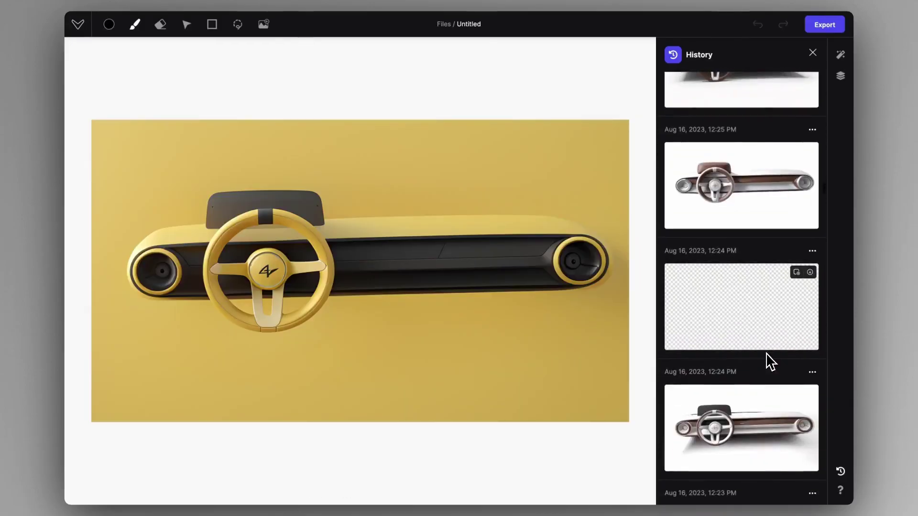